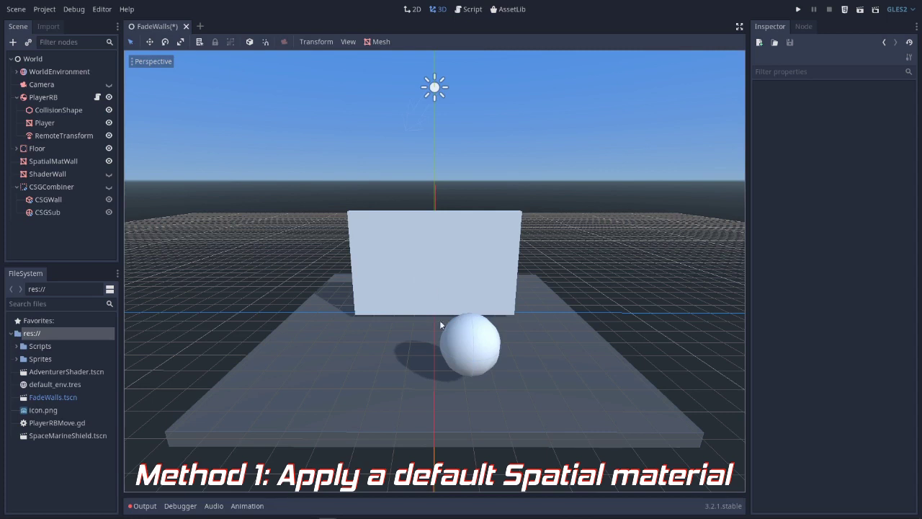
Step: Move the PlayerRB ball slightly across the floor in front of the wall, to about x 5.12, z -1.39
left_click(42, 98)
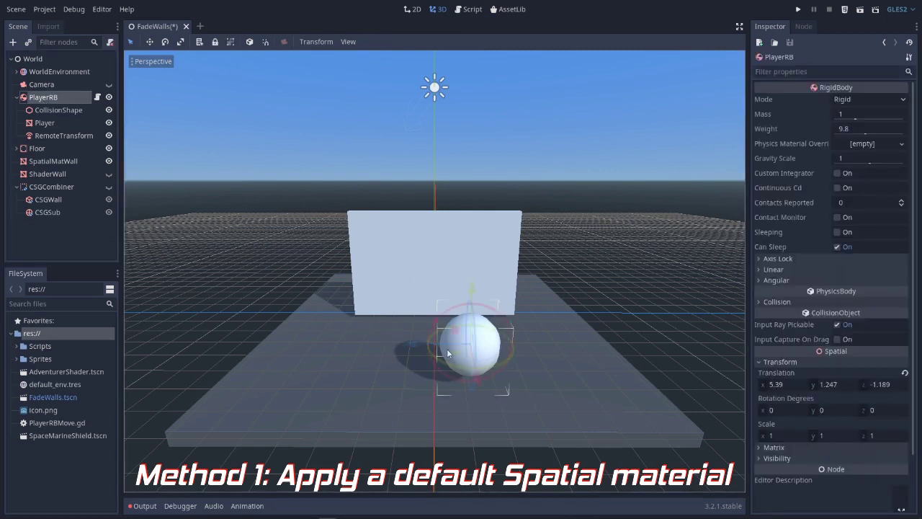
mouse_move(447, 350)
left_mouse_down()
mouse_move(314, 351)
mouse_move(487, 364)
mouse_move(485, 344)
mouse_move(416, 273)
mouse_move(479, 283)
mouse_move(553, 321)
mouse_move(489, 274)
mouse_move(337, 272)
mouse_move(323, 325)
mouse_move(443, 326)
mouse_move(411, 299)
mouse_move(411, 264)
mouse_move(453, 387)
mouse_move(461, 350)
left_mouse_up()
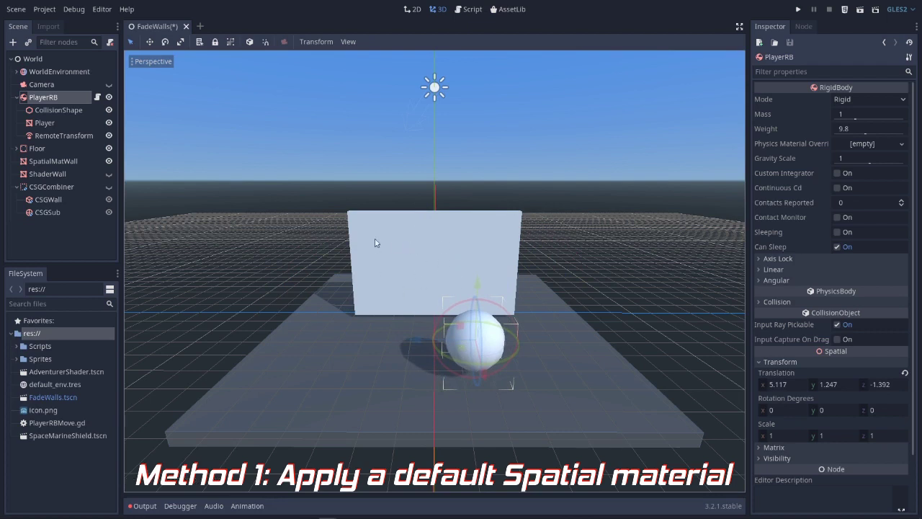
Step: Assign a new SpatialMaterial to material slot 0 of the SpatialMatWall mesh
left_click(74, 162)
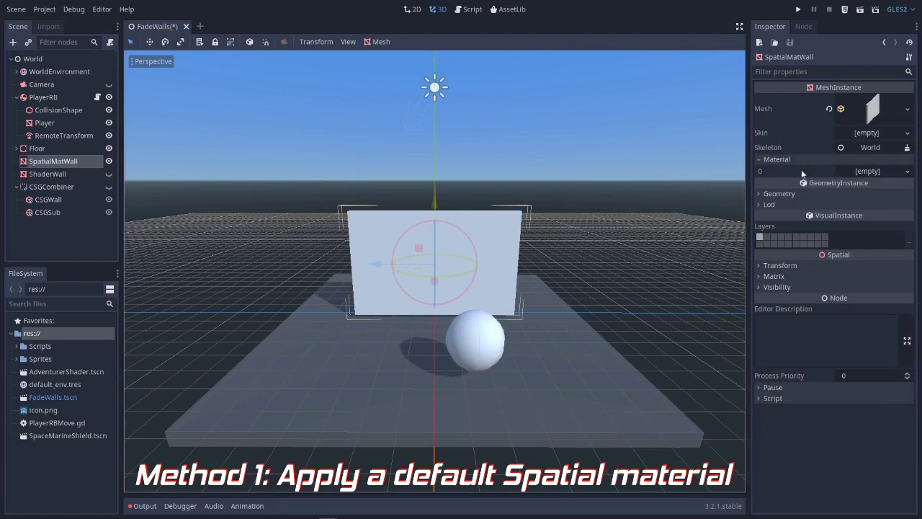
left_click(907, 171)
left_click(874, 199)
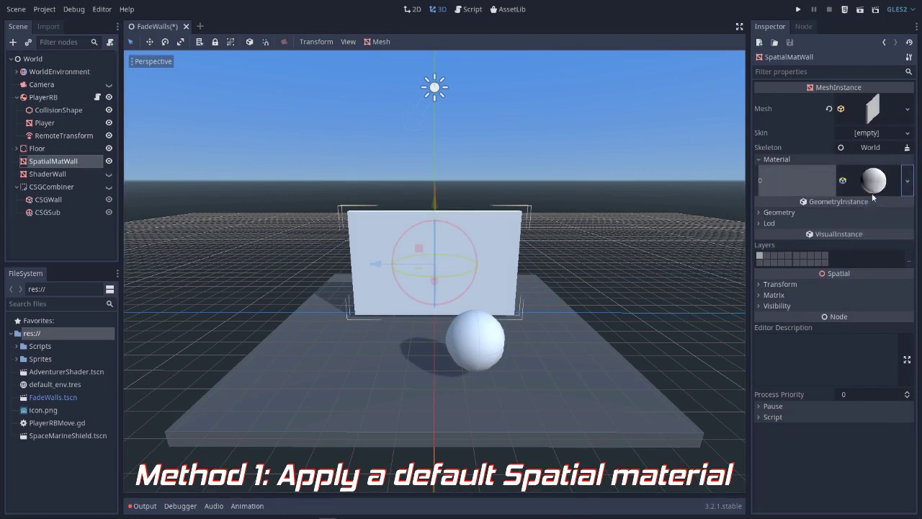
Step: Set the Distance Fade mode of SpatialMatWall's material to PixelAlpha
left_click(873, 180)
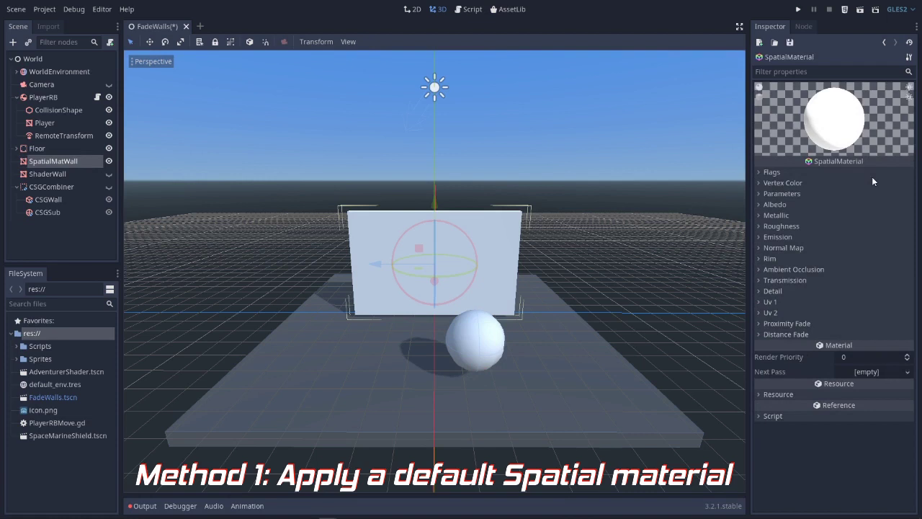
left_click(801, 334)
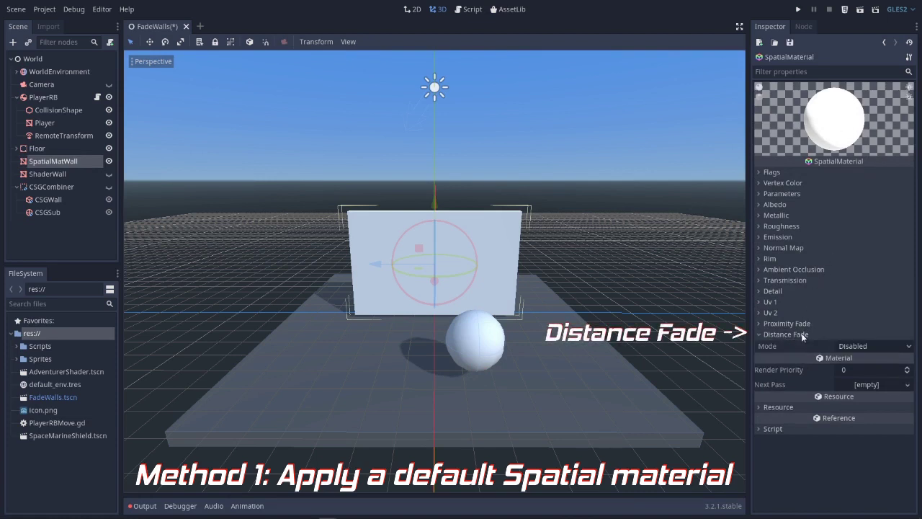
left_click(880, 345)
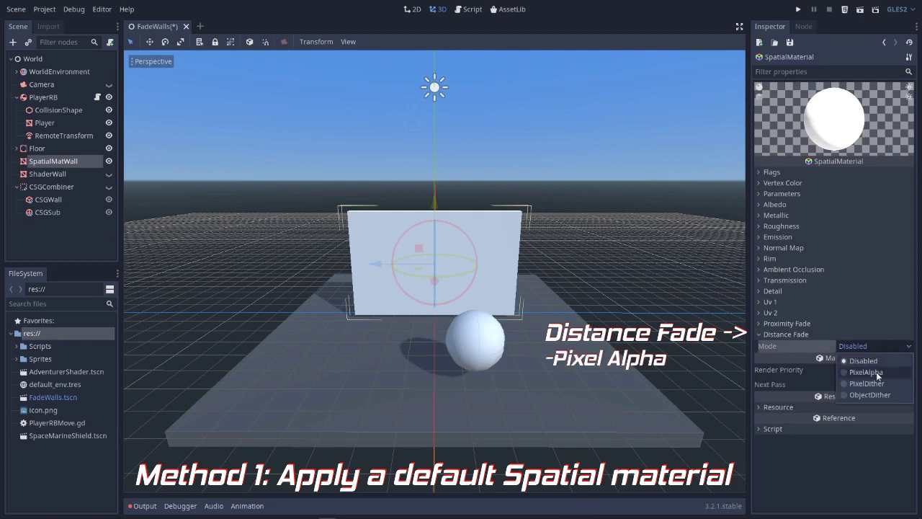
left_click(866, 371)
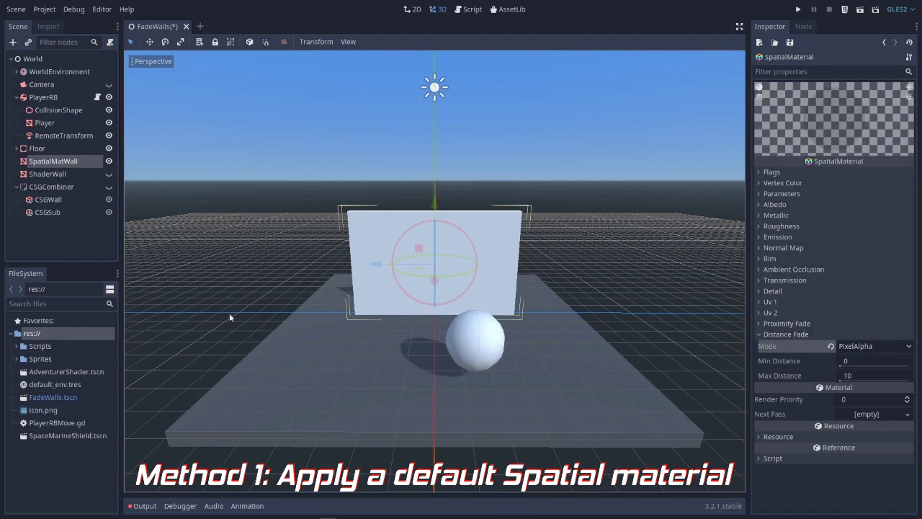
Step: Move the PlayerRB ball behind the wall to about x -2.96, z -0.79, and check the wall's distance fade
left_click(42, 98)
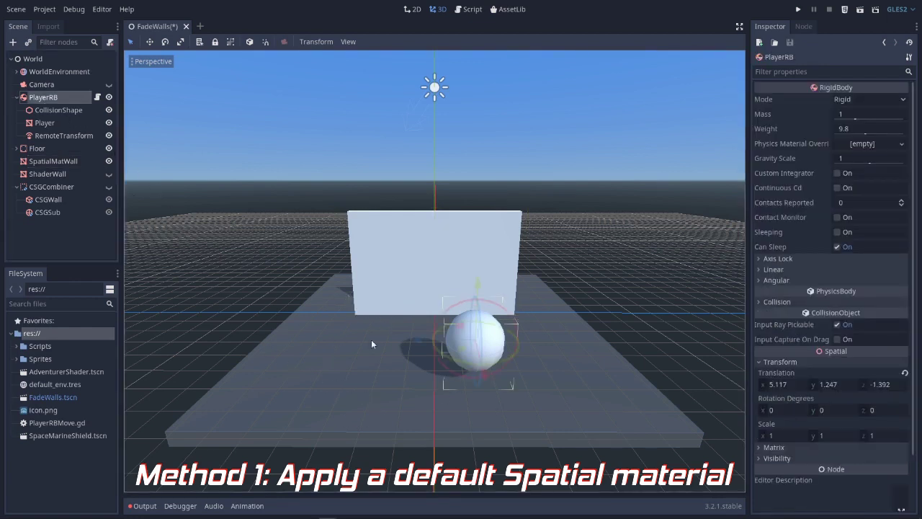
left_click_drag(462, 351, 436, 274)
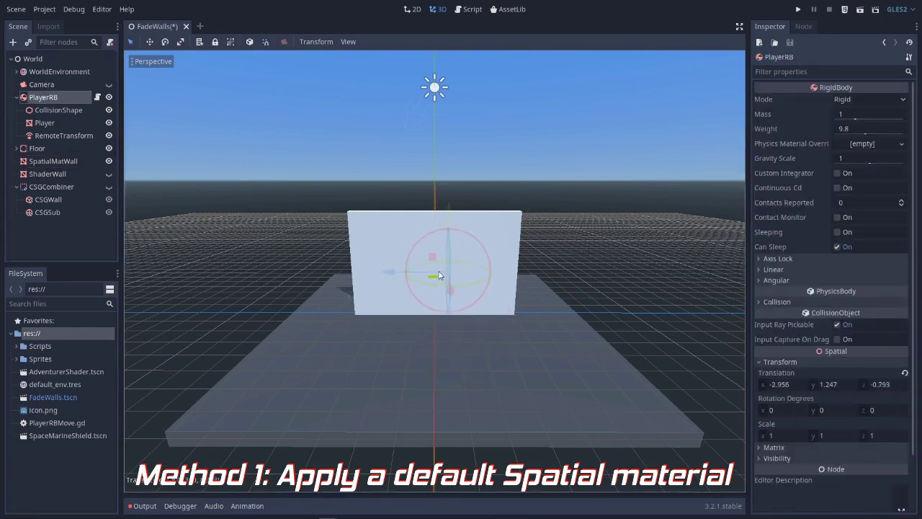
left_click(601, 270)
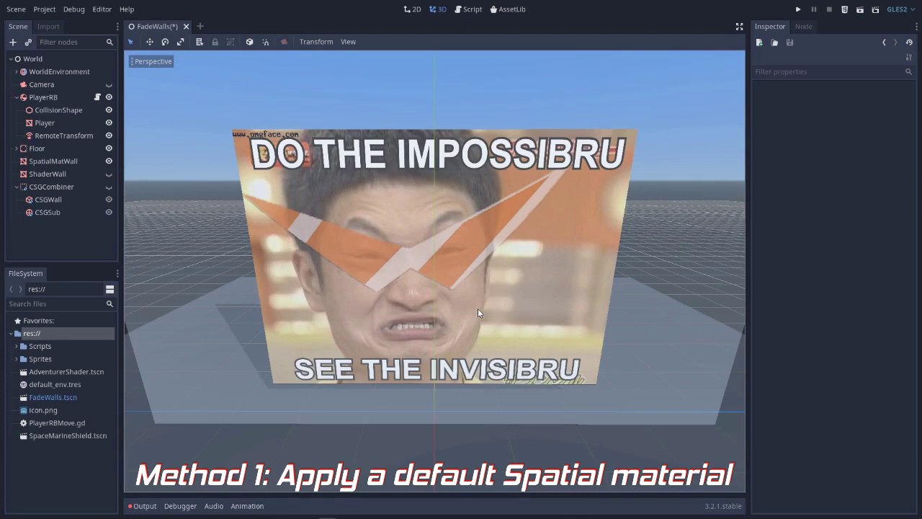
scroll(477, 308, "down", 5)
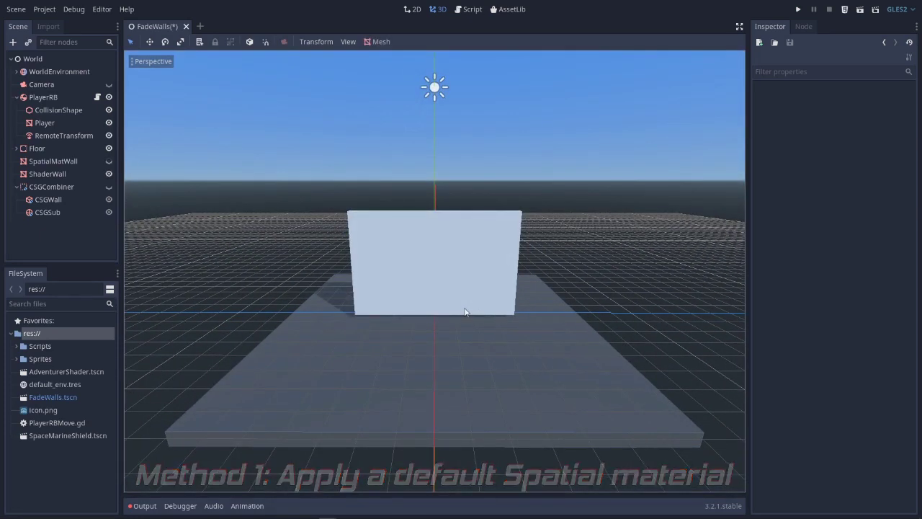
Step: Open ShaderWall's shader material and examine the fragment function's fade, ALPHA and EMISSION code
left_click(52, 173)
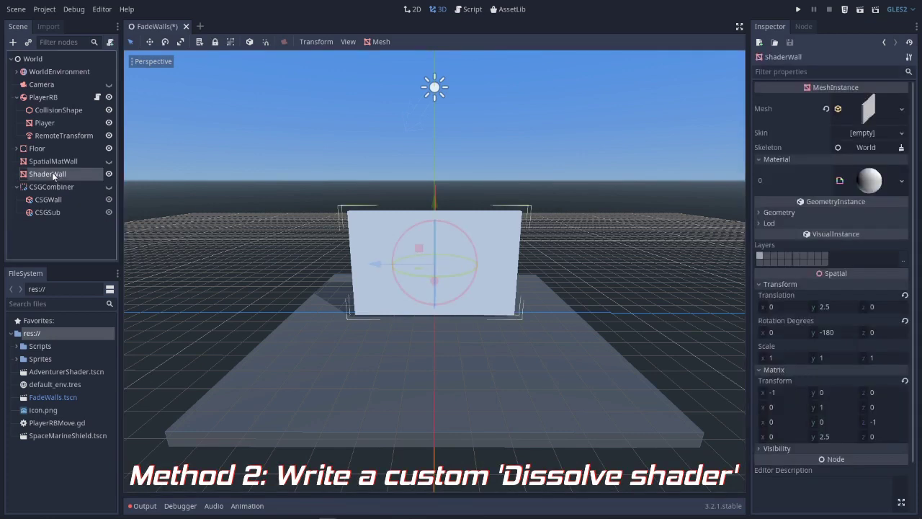
left_click(867, 184)
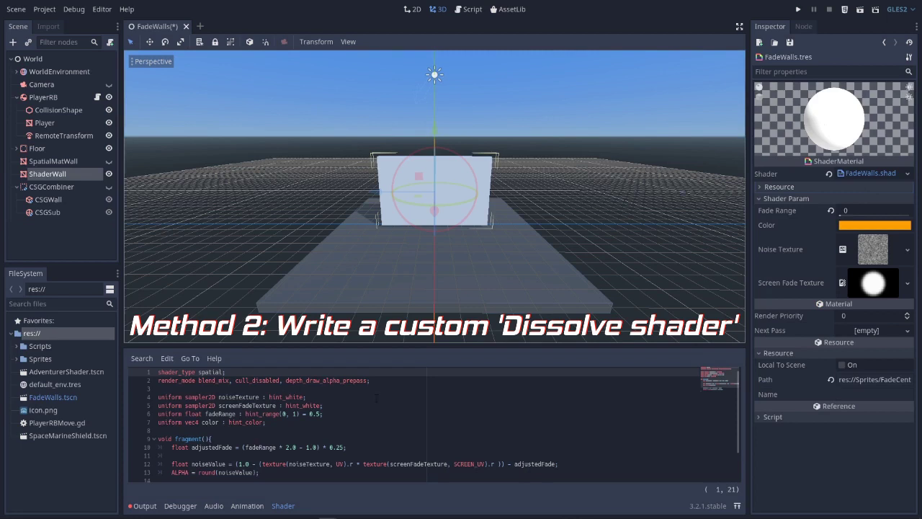
scroll(434, 424, "down", 2)
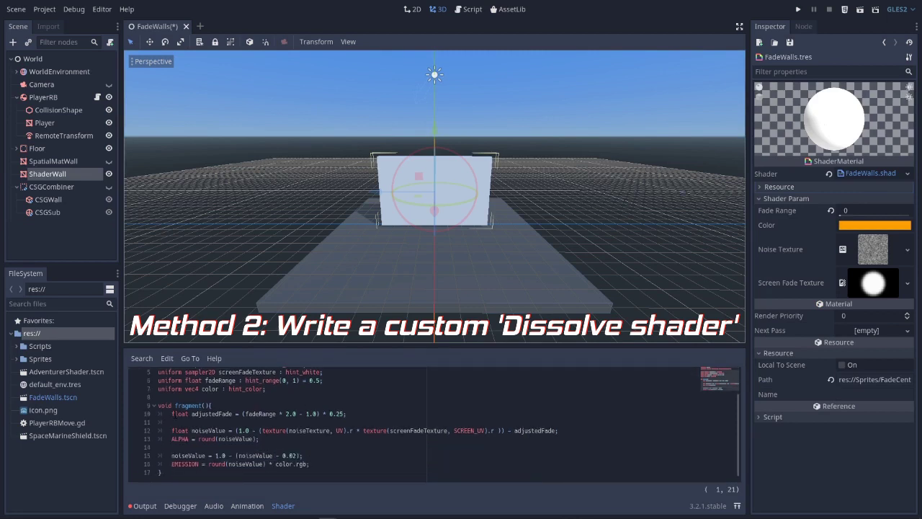
left_click_drag(171, 413, 259, 438)
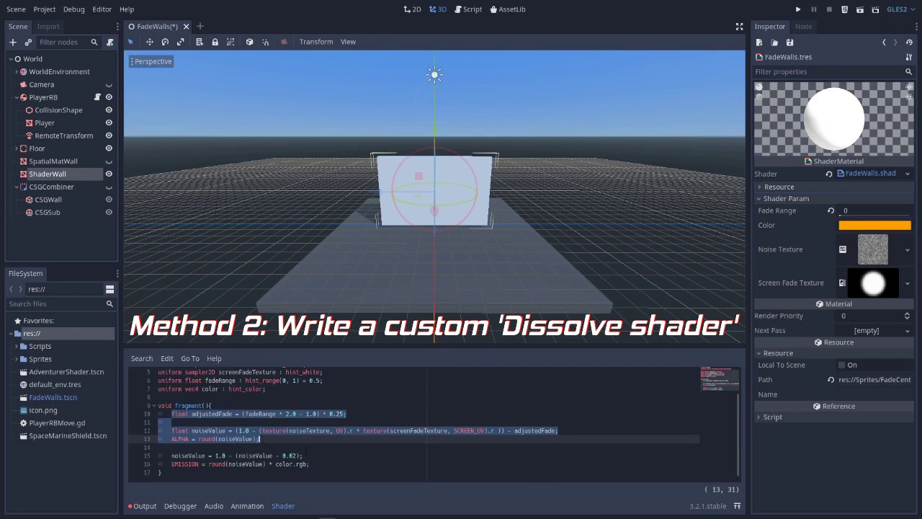
left_click(305, 455)
left_click(320, 463)
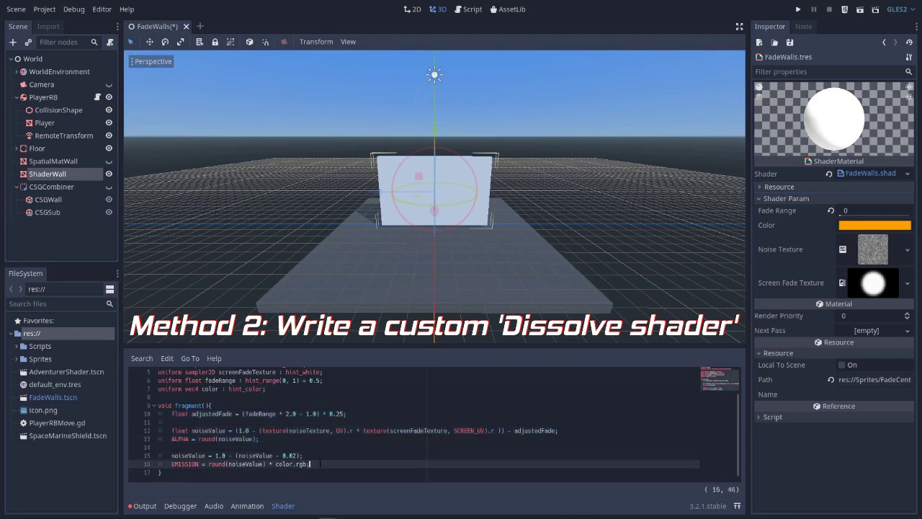
left_click(282, 439)
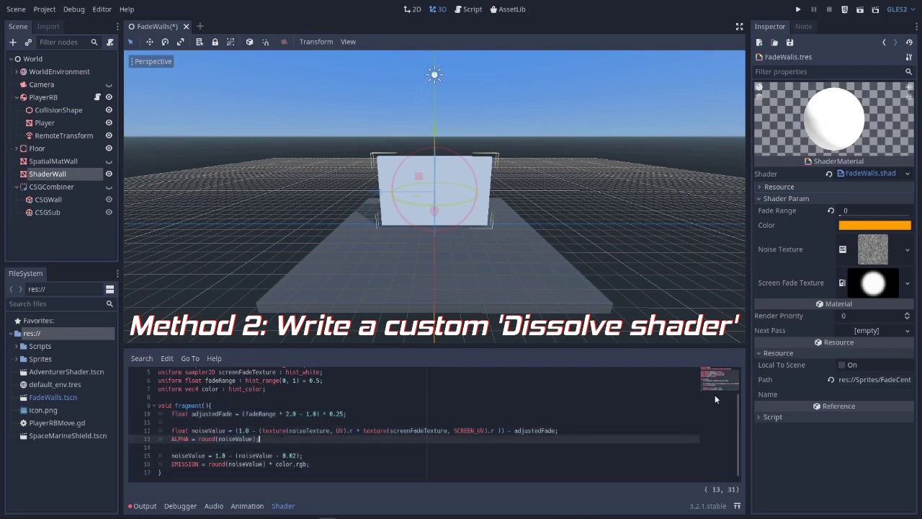
Step: Preview the dissolve on ShaderWall by raising the material's Fade Range to 1 and returning it to 0
scroll(540, 198, "up", 5)
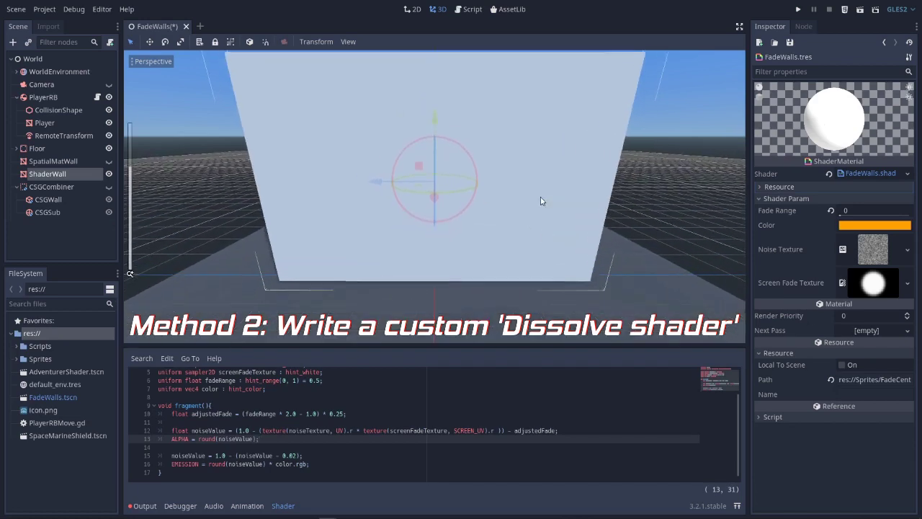
left_click_drag(840, 215, 911, 214)
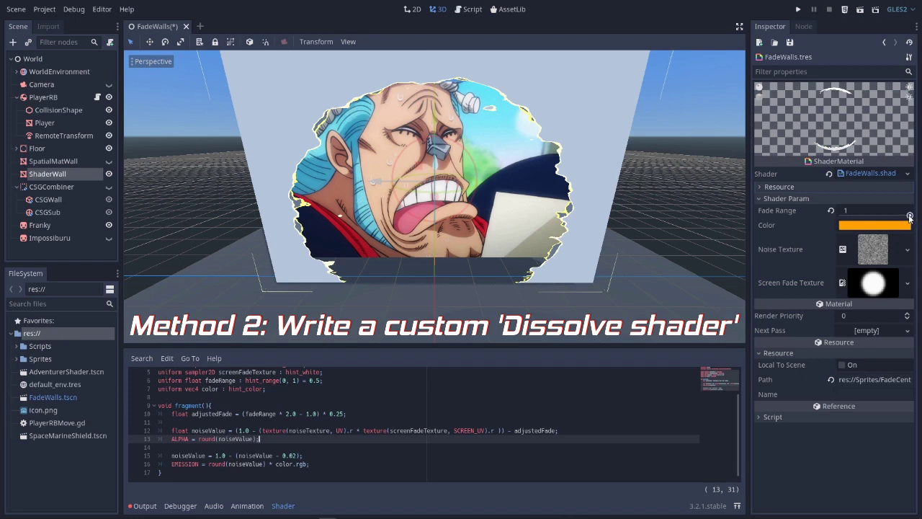
mouse_move(909, 217)
left_mouse_down()
mouse_move(867, 218)
mouse_move(910, 218)
left_mouse_up()
scroll(517, 239, "down", 5)
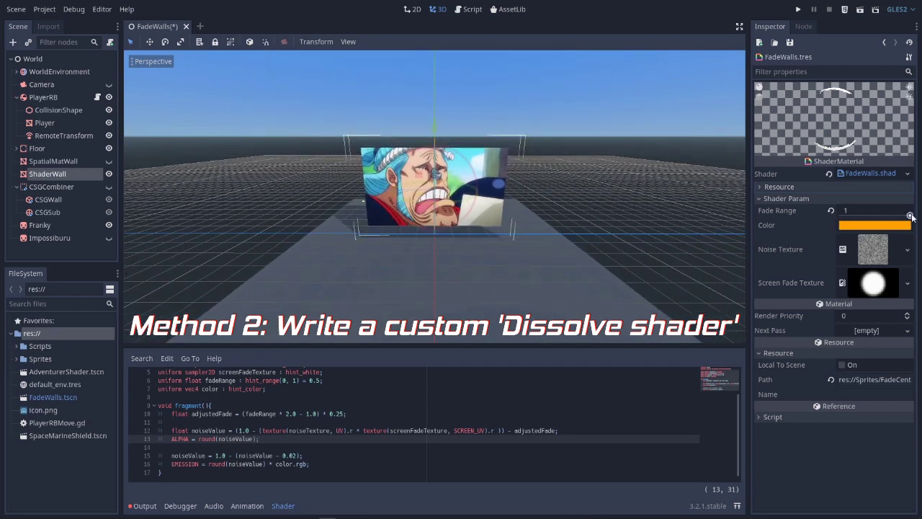
left_click_drag(910, 217, 839, 216)
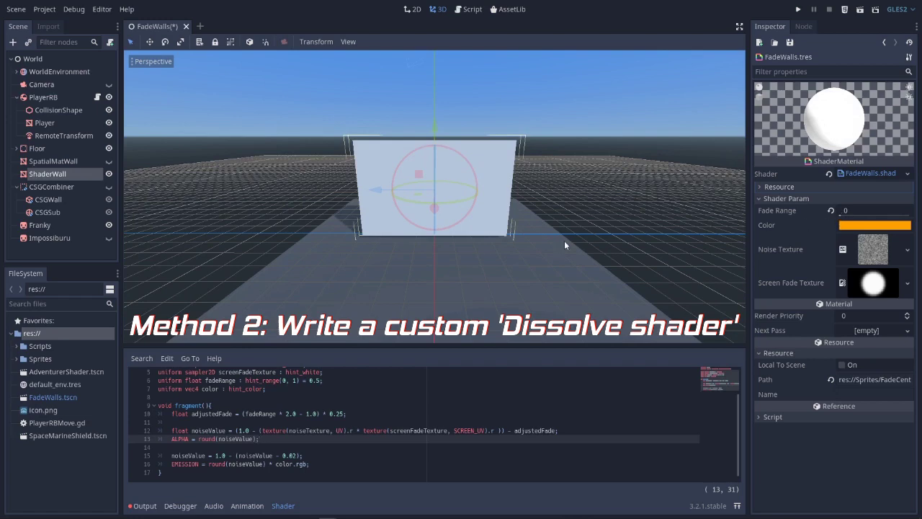
scroll(539, 240, "down", 2)
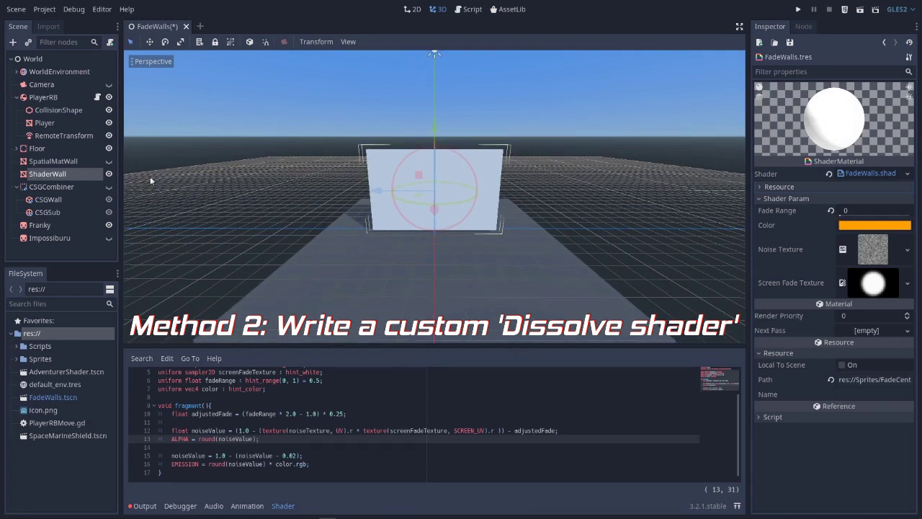
Step: Move the PlayerRB ball in front of the wall to about x 5.05, z -0.53, and hide ShaderWall
left_click(71, 95)
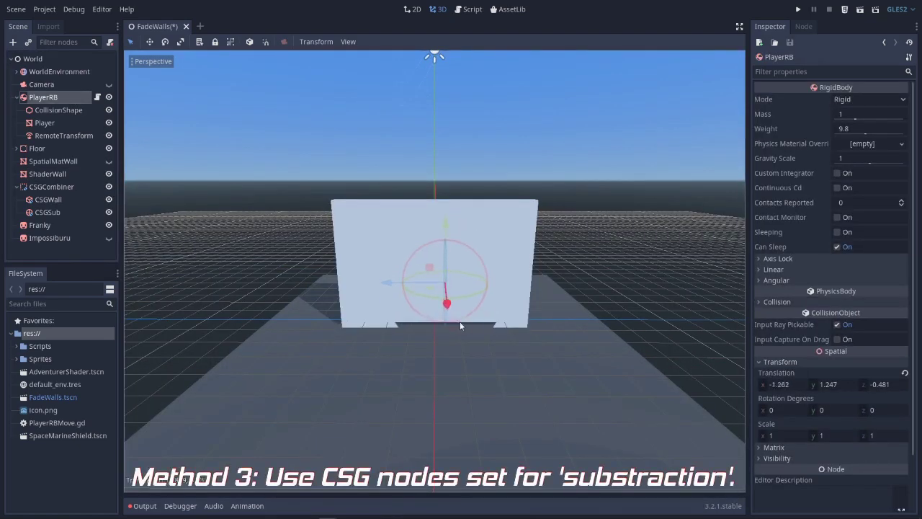
left_click_drag(460, 325, 494, 457)
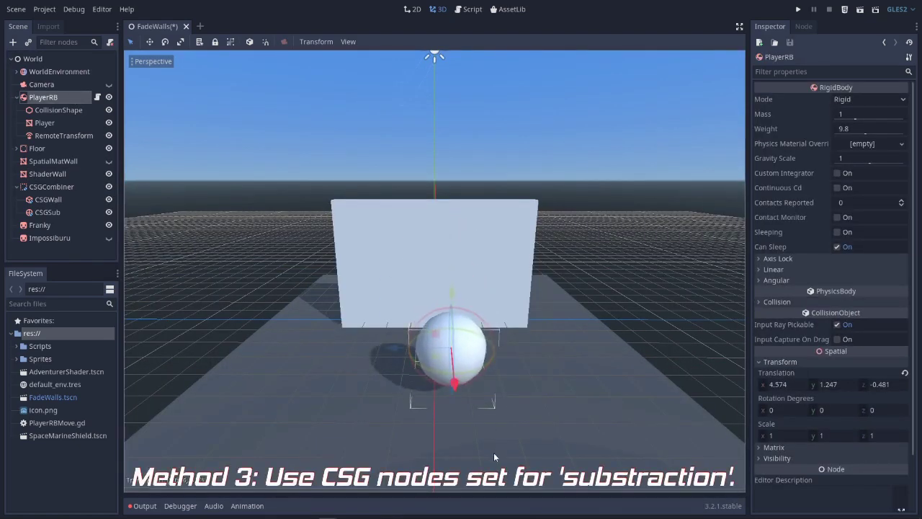
left_click(109, 175)
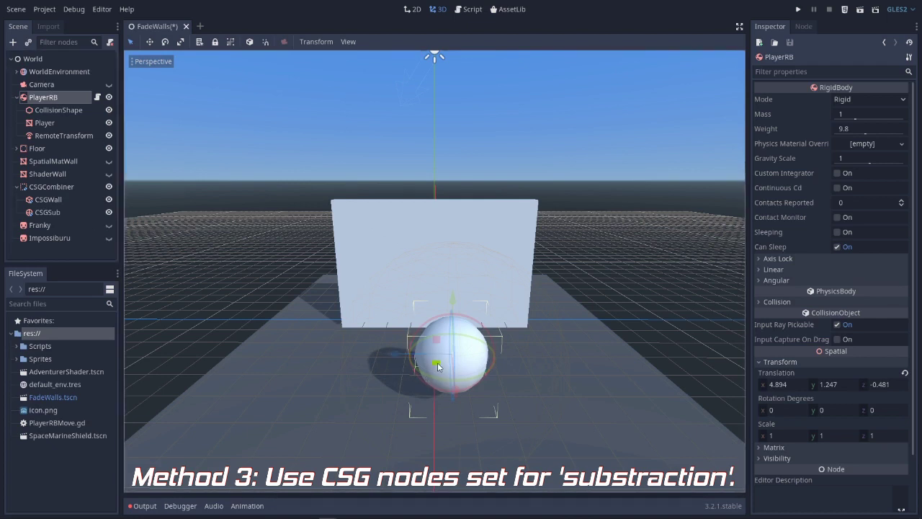
mouse_move(437, 368)
left_mouse_down()
mouse_move(452, 317)
mouse_move(380, 306)
mouse_move(462, 310)
mouse_move(467, 340)
mouse_move(441, 369)
left_mouse_up()
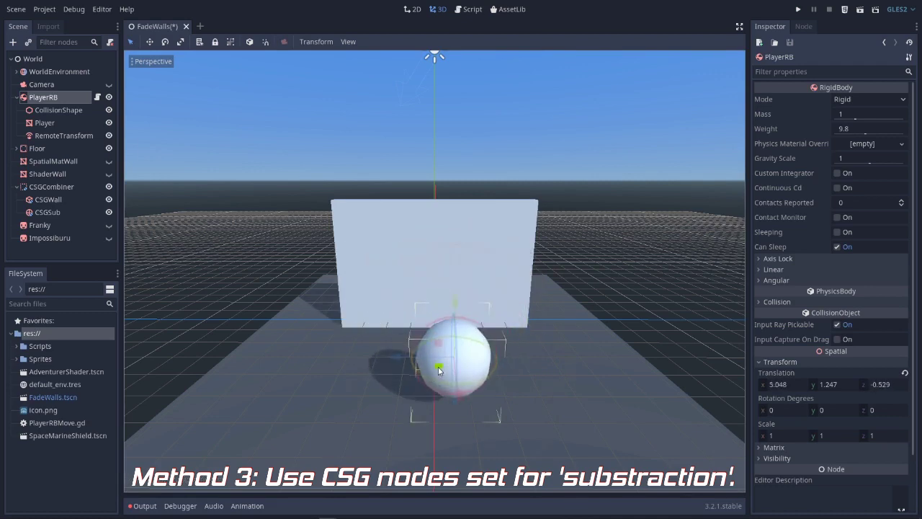
Step: Run the project and roll the ball behind and alongside the CSG wall to test the subtraction cutout
left_click(798, 9)
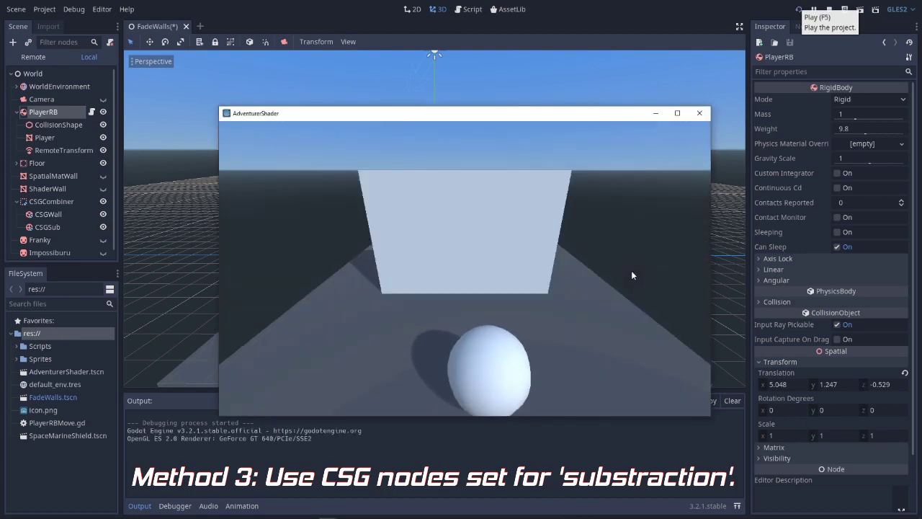
key("Up")
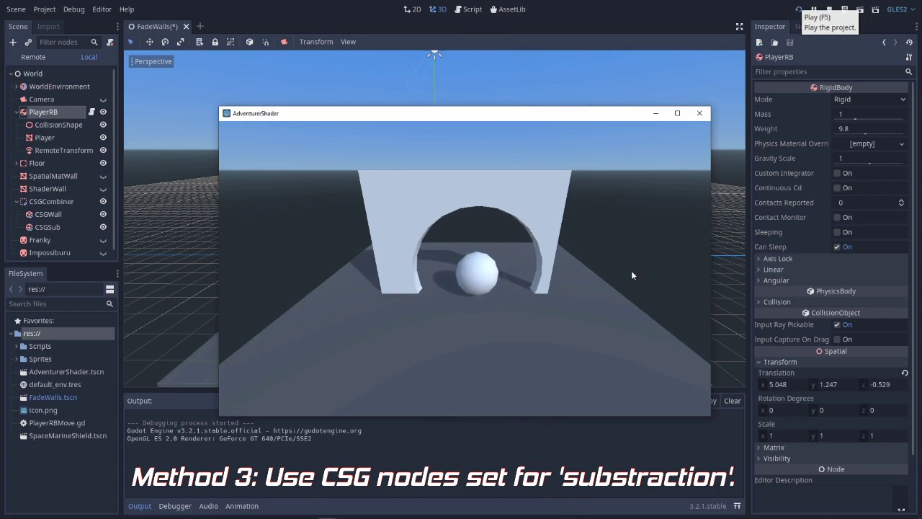
key("Left")
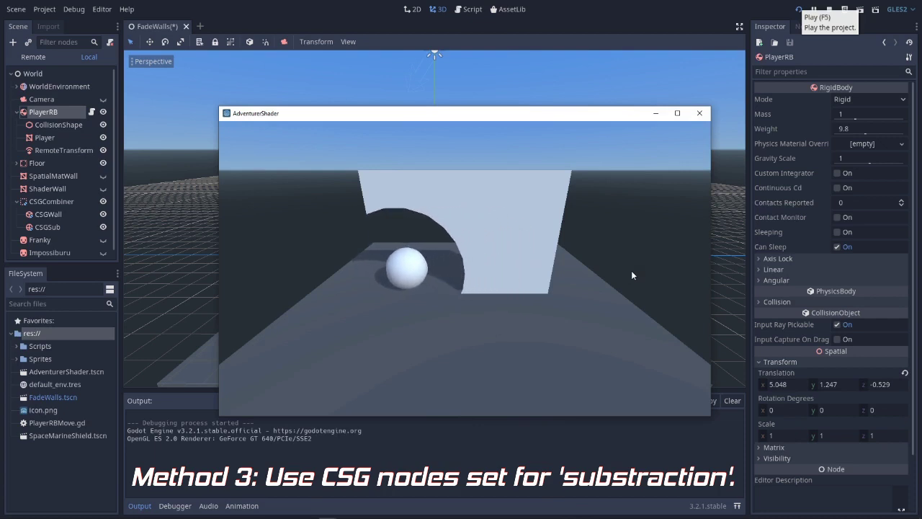
key("Right")
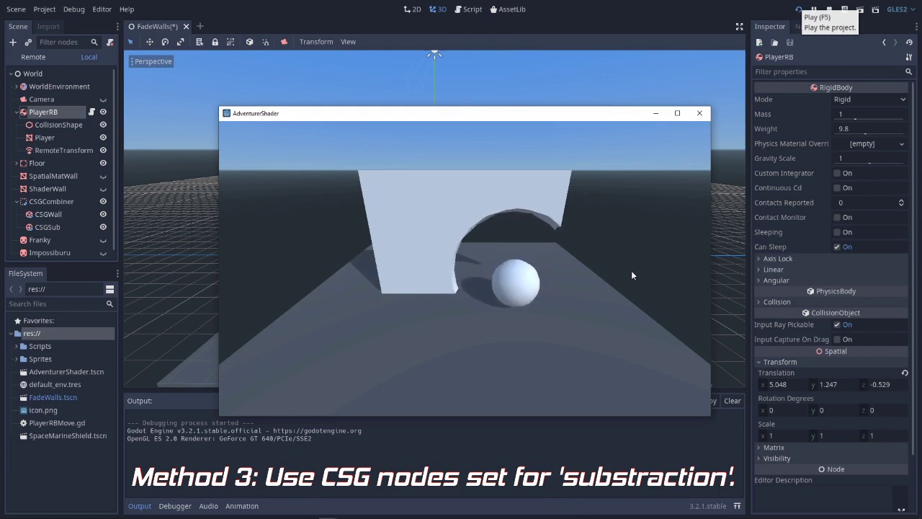
key("Left")
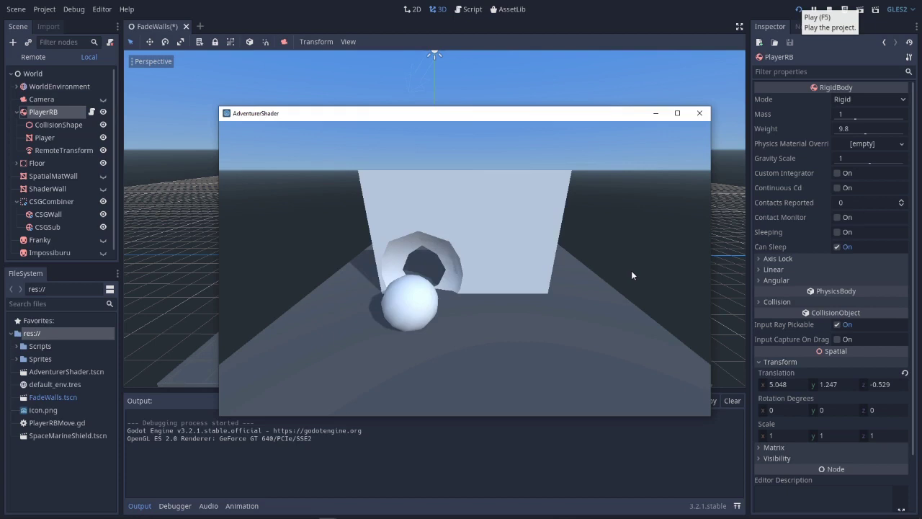
key("Up")
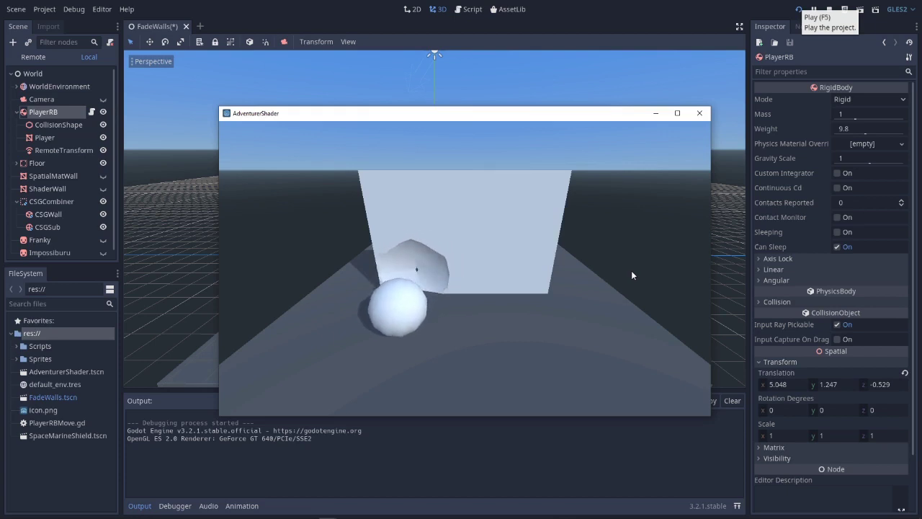
key("Right")
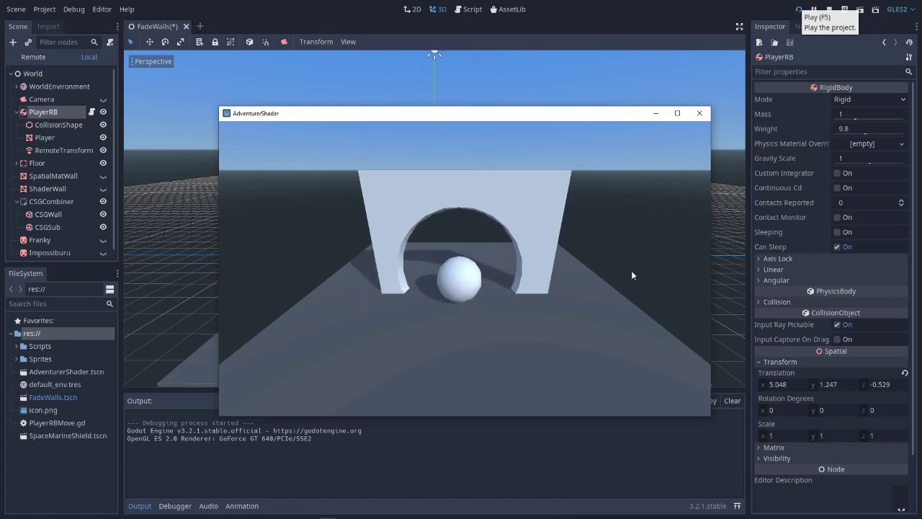